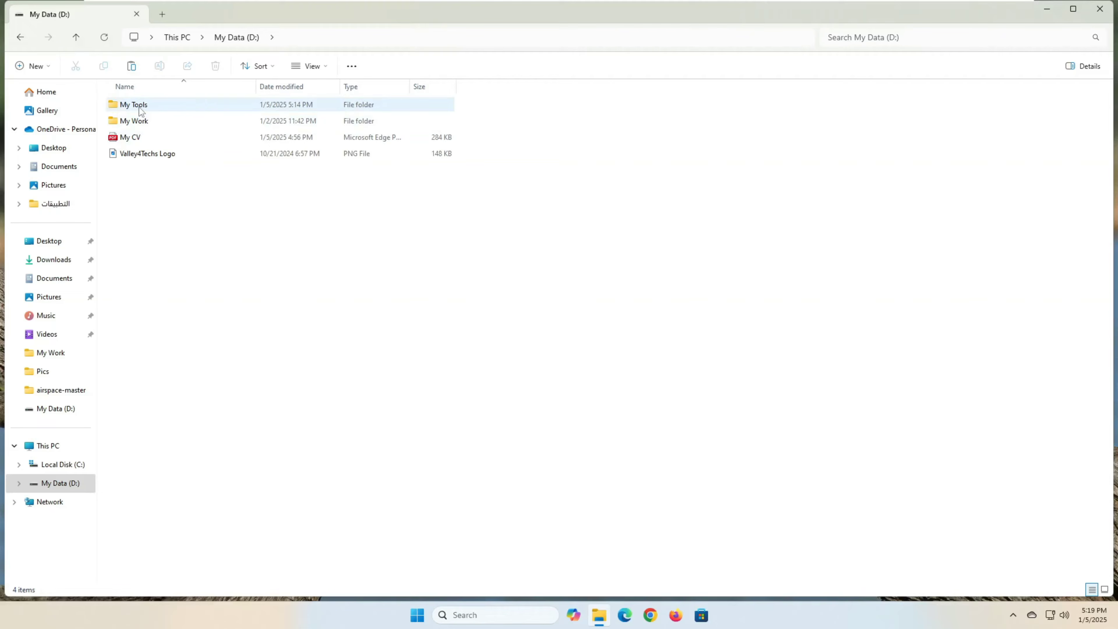
Check the sizes of the My Tools and My Work folders on drive D, view My Tools' properties, and close File Explorer.
mouse_move(140, 111)
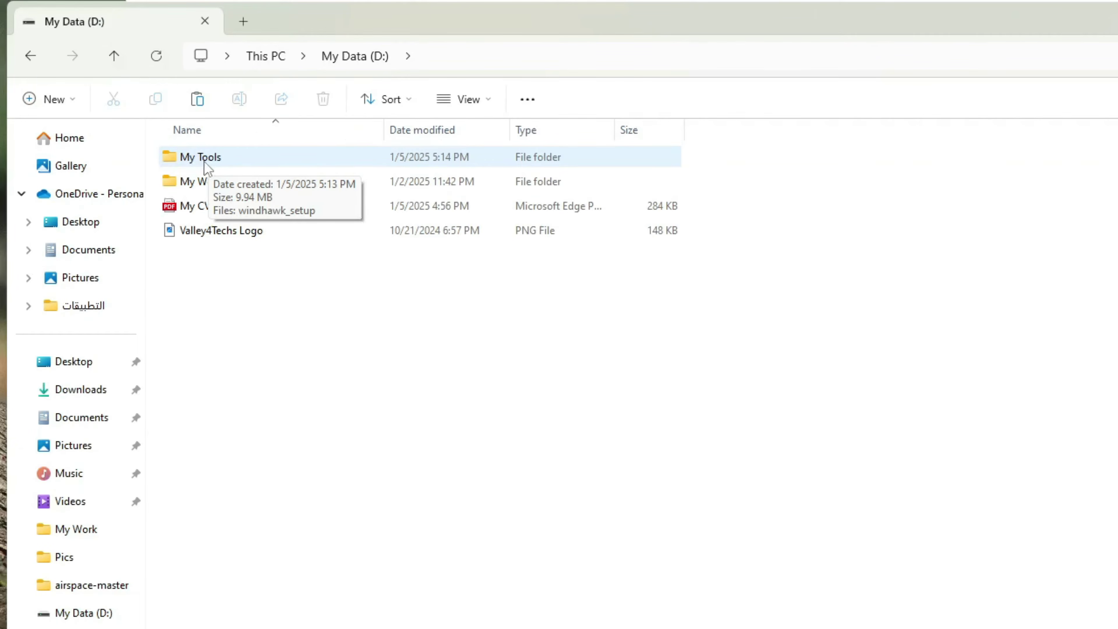
mouse_move(202, 185)
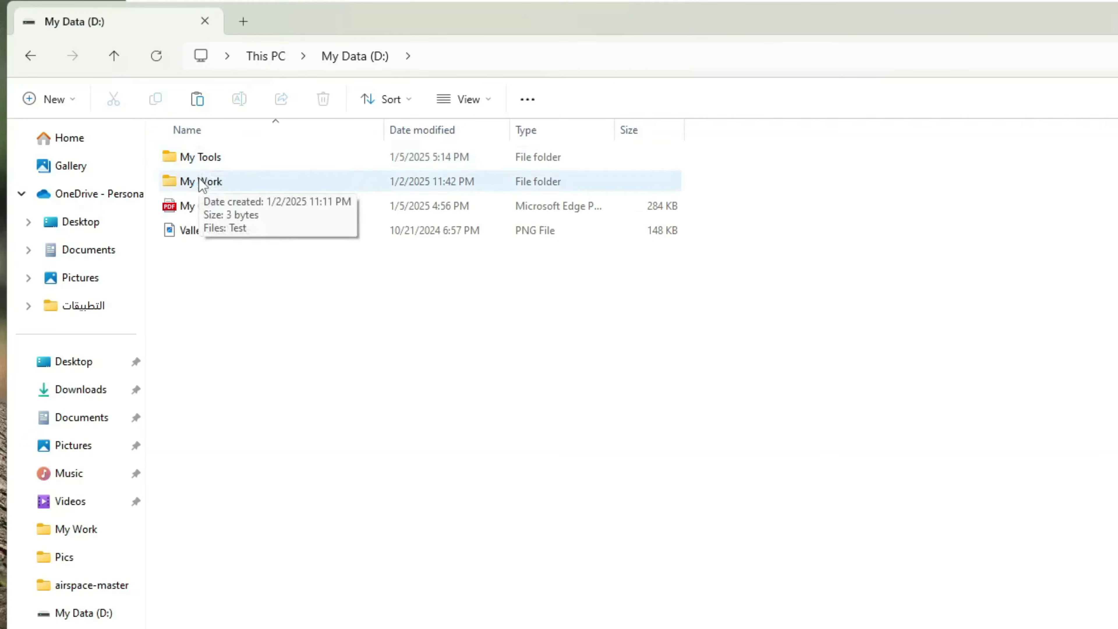
click(206, 163)
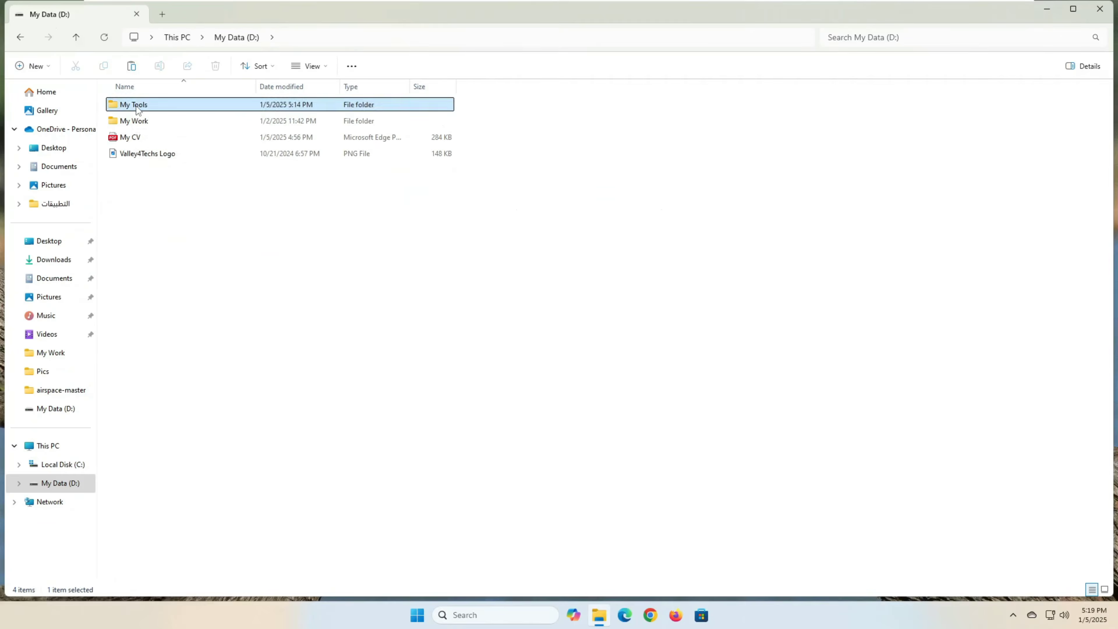
right_click(138, 109)
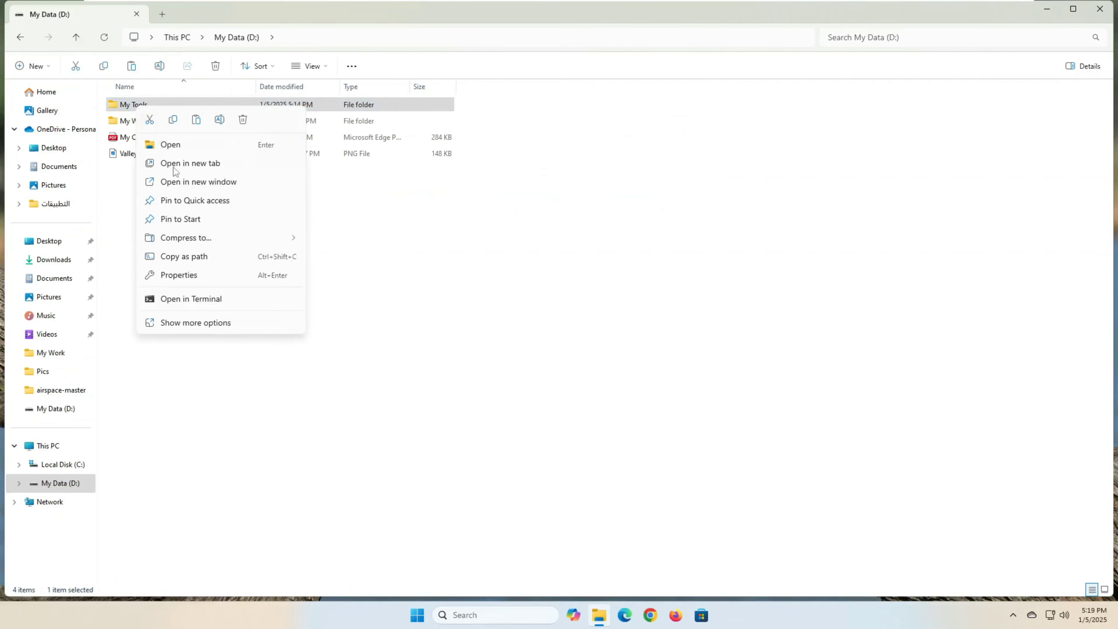
click(211, 274)
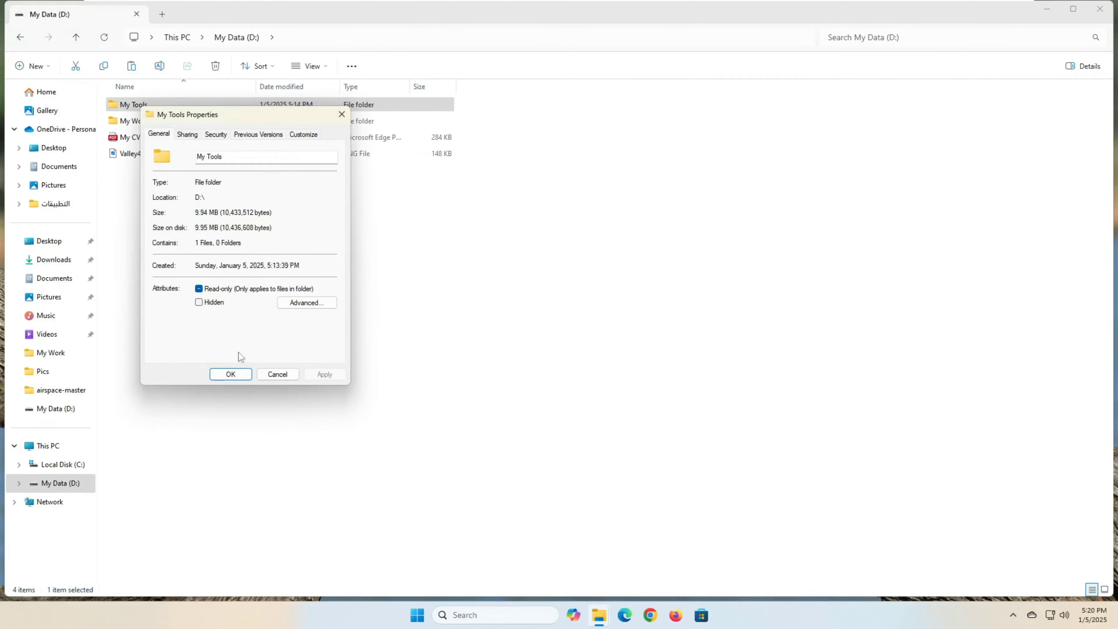
click(230, 373)
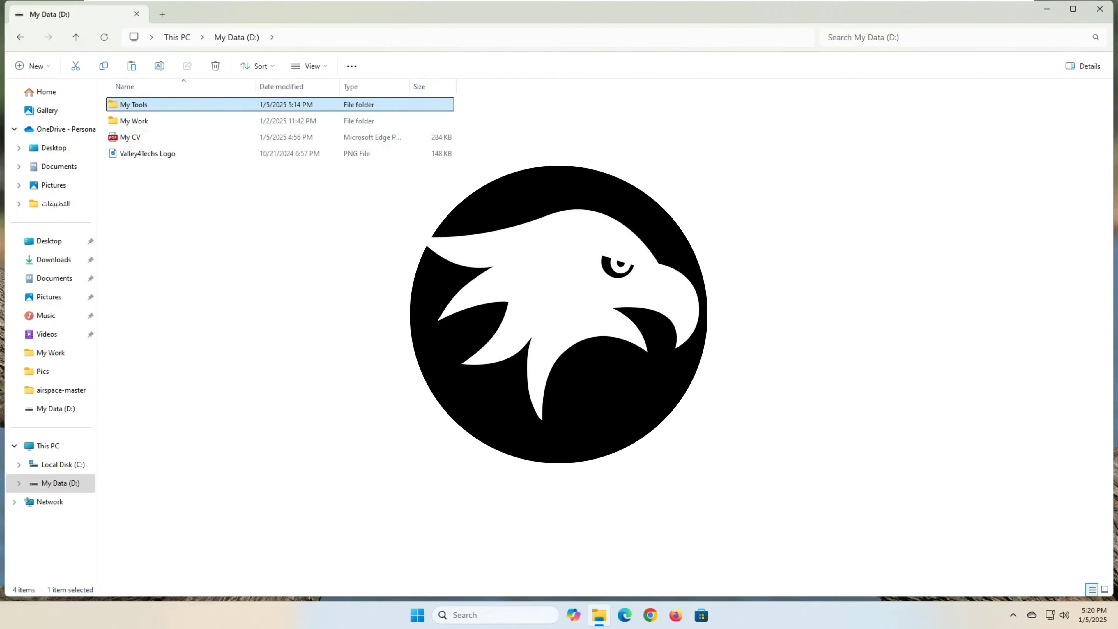
click(1099, 10)
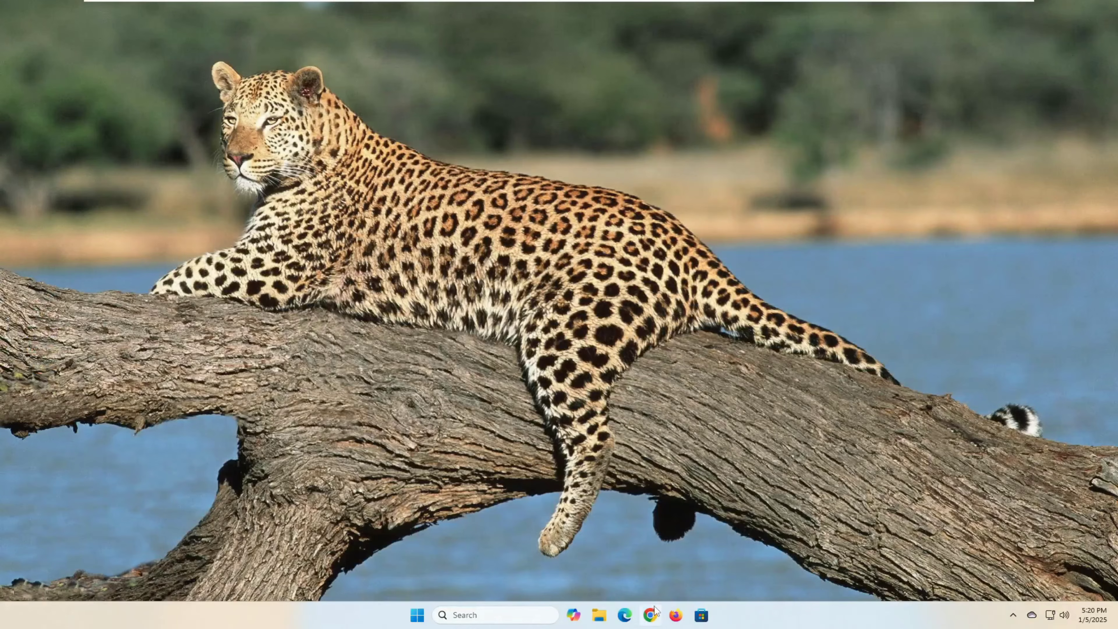
Open windhawk.net in Google Chrome and try to download the Windhawk installer, reloading the download page once.
click(651, 614)
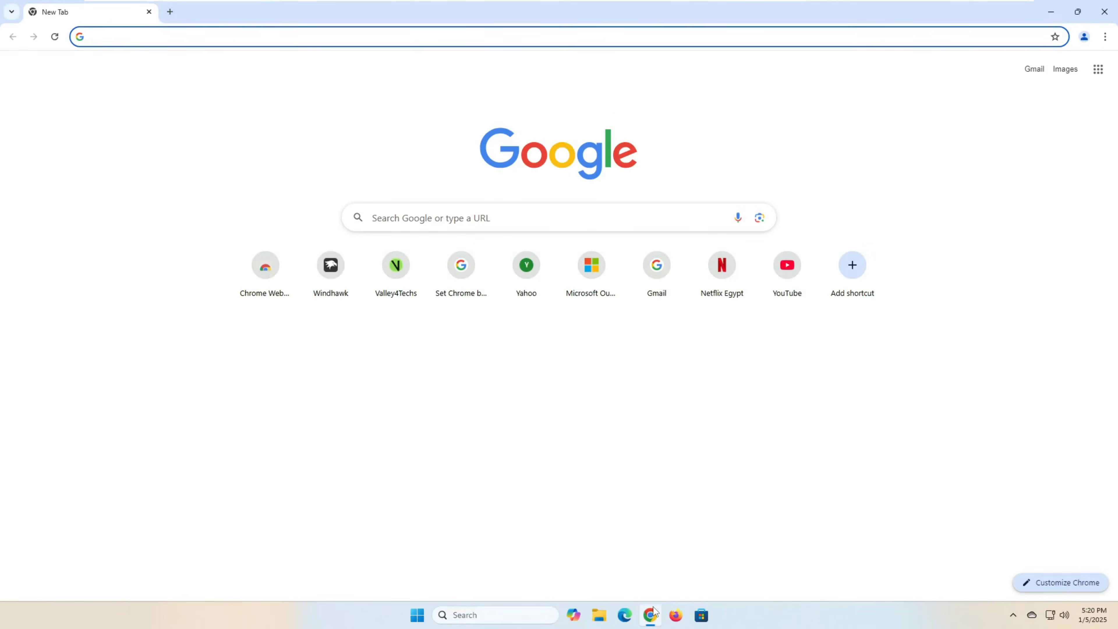
text(wind)
key(Right)
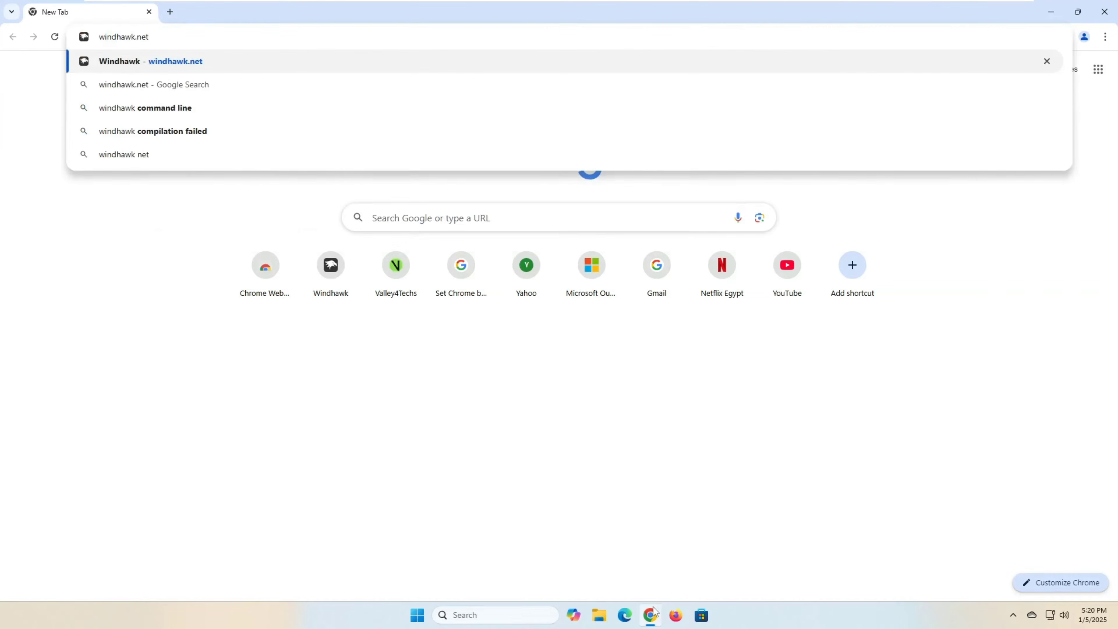
key(Return)
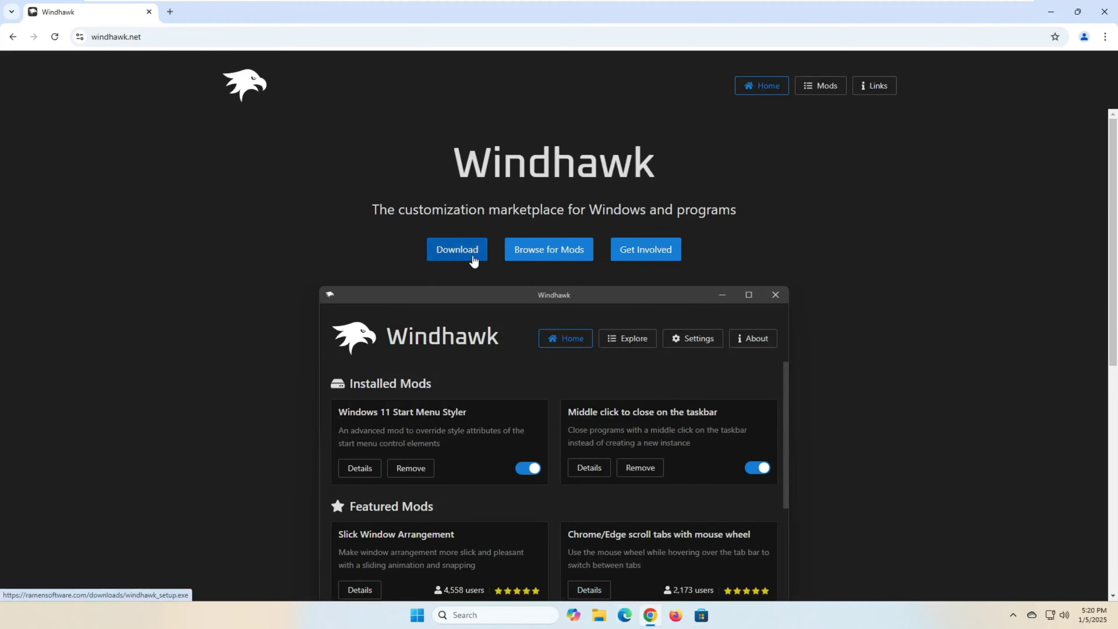
click(462, 262)
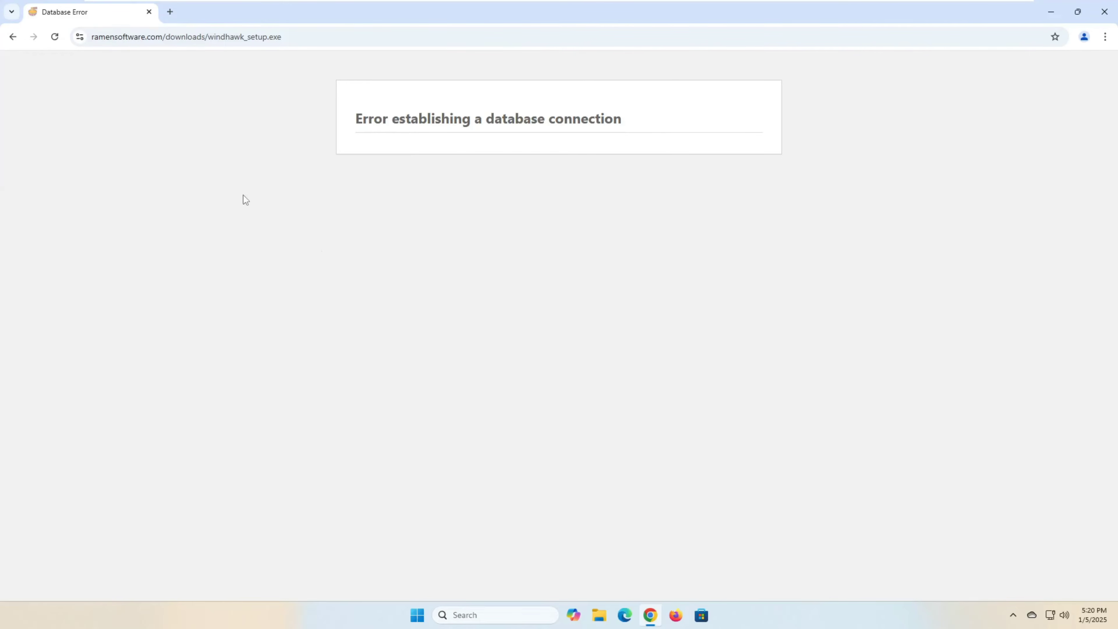
click(55, 37)
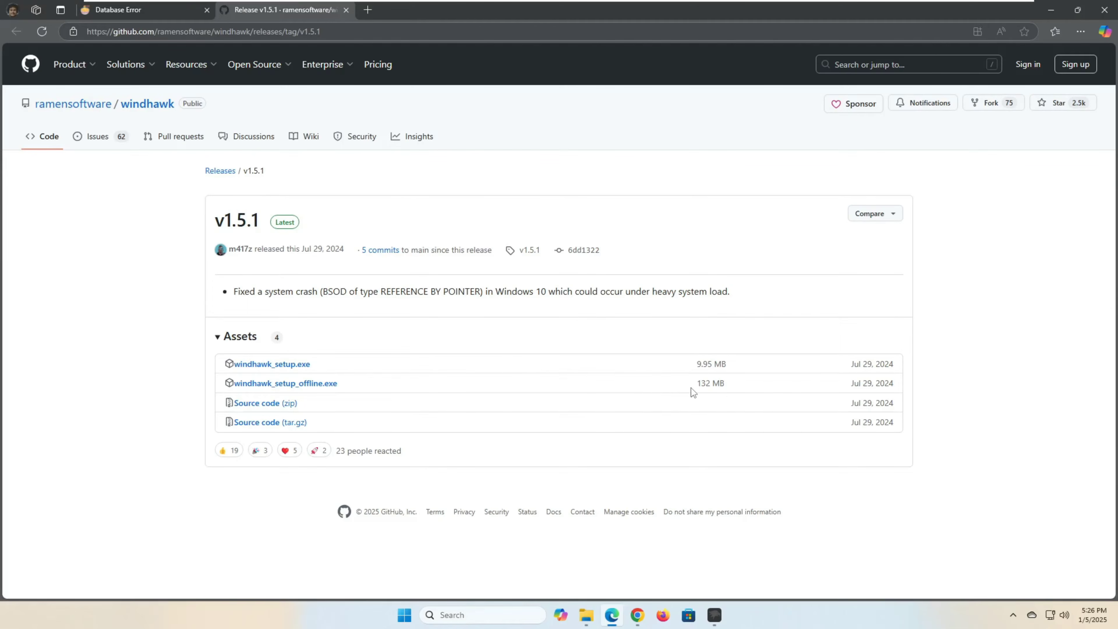
In Microsoft Edge, download windhawk_setup_offline.exe from the v1.5.1 GitHub release, run it and minimize the browser.
click(297, 385)
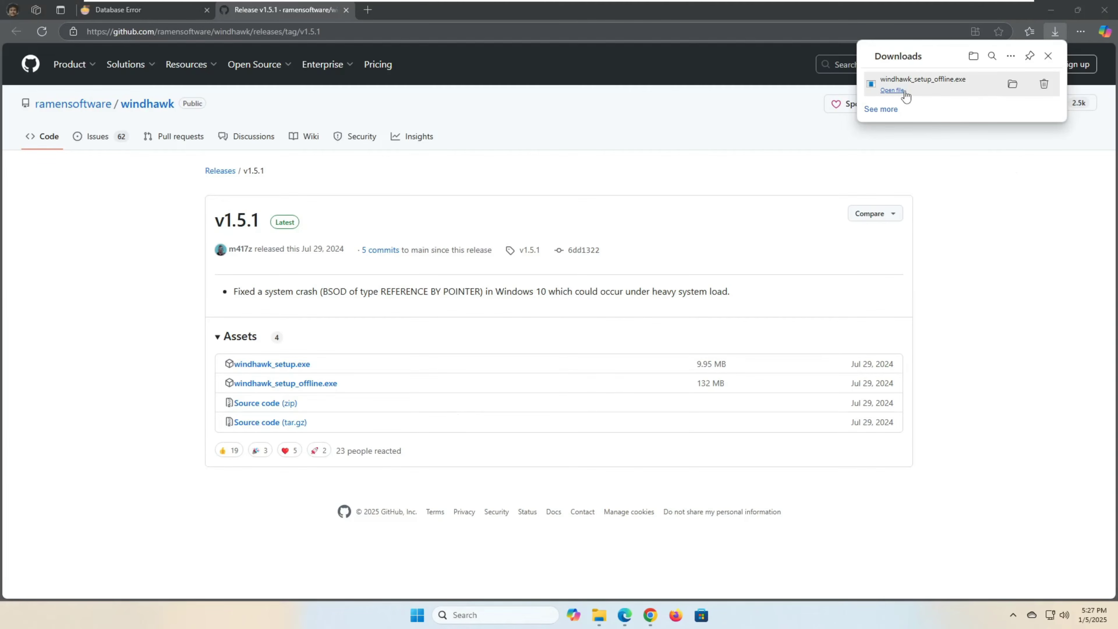
click(898, 91)
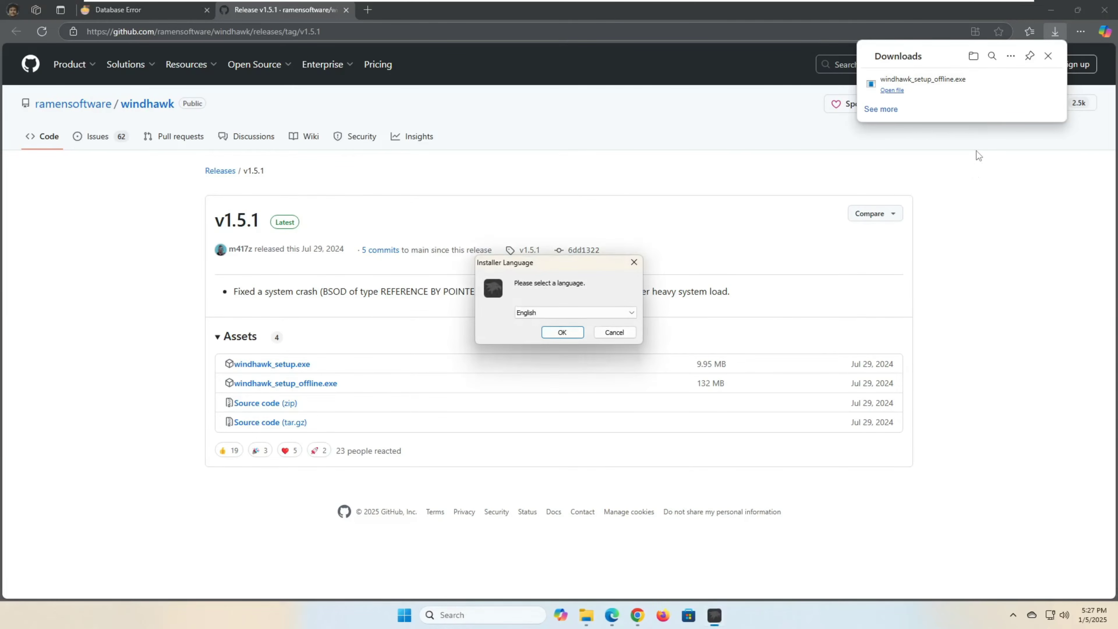
click(1050, 10)
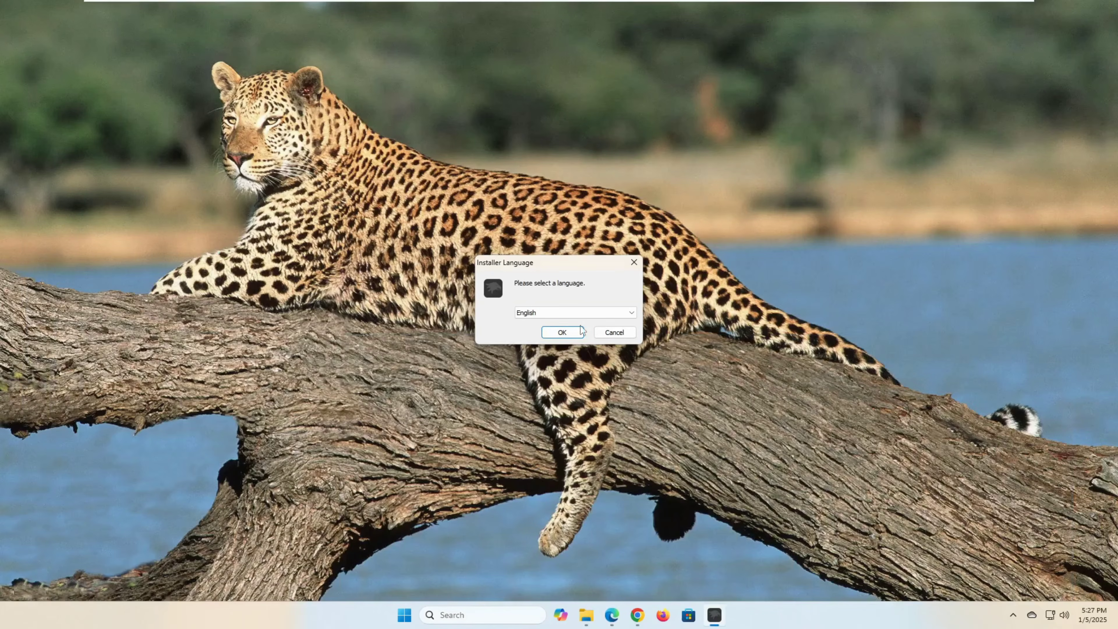
Install Windhawk in English as a standard installation with the default components in C:\Program Files\Windhawk, and run it on finishing.
click(560, 333)
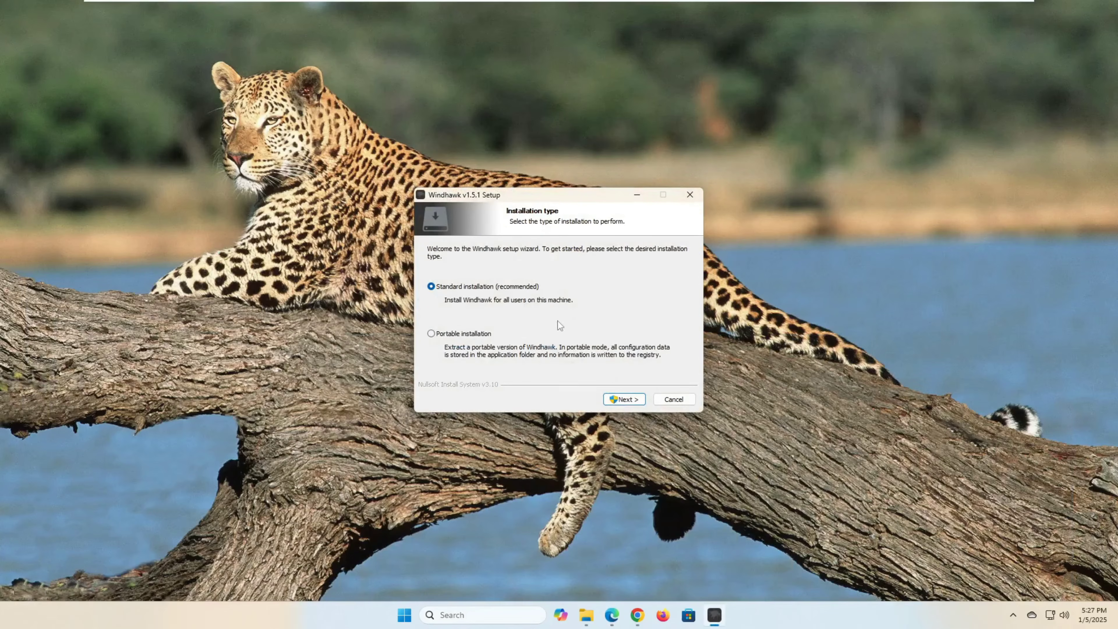
click(629, 399)
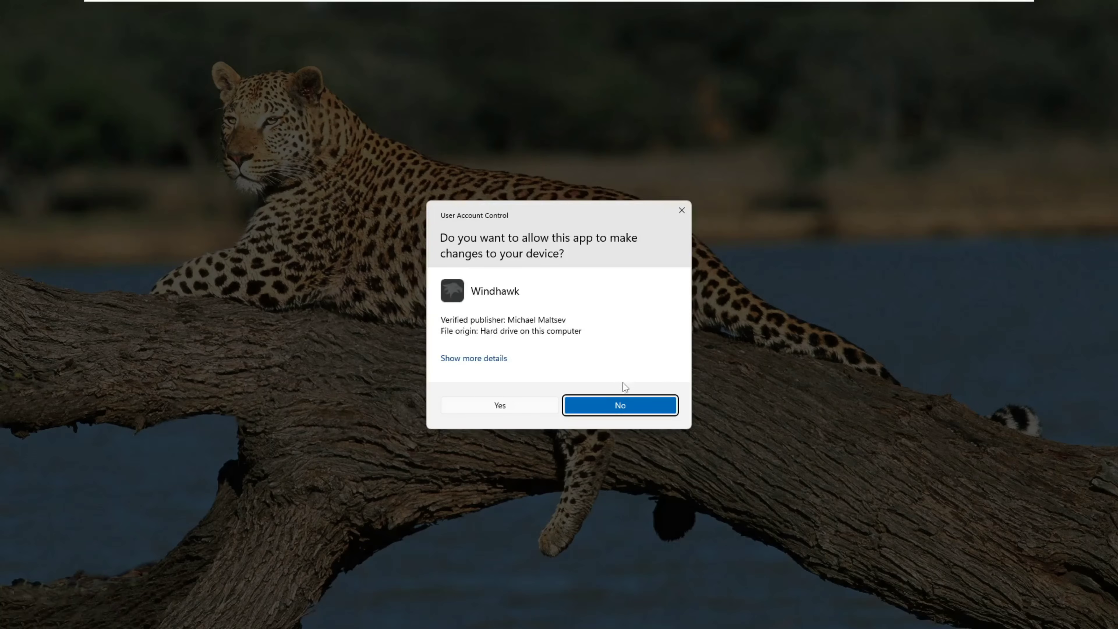
click(510, 402)
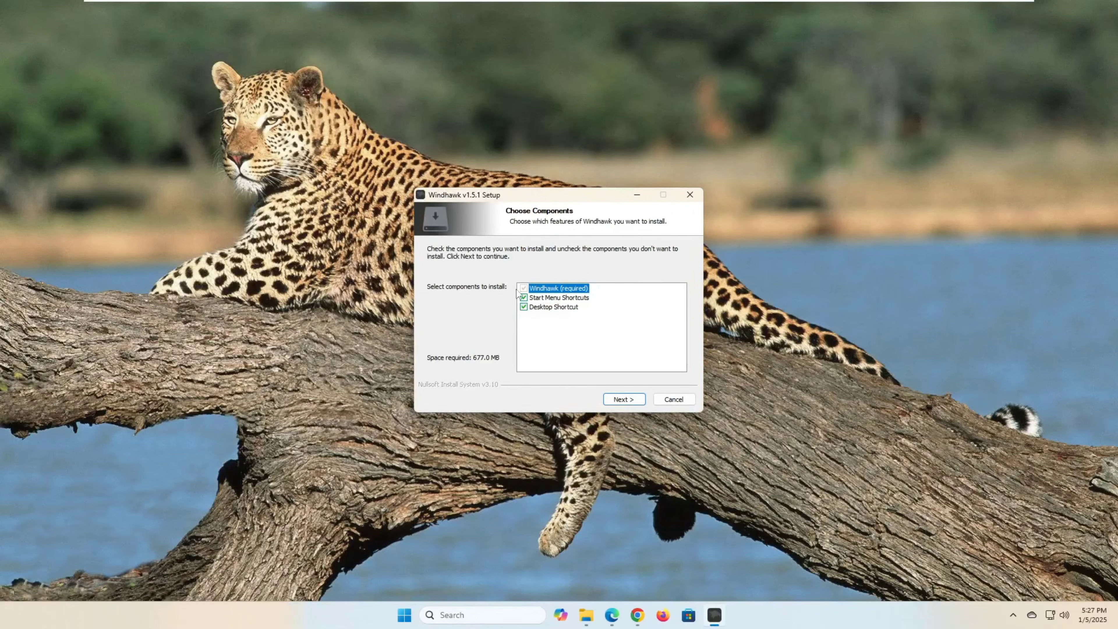
click(621, 400)
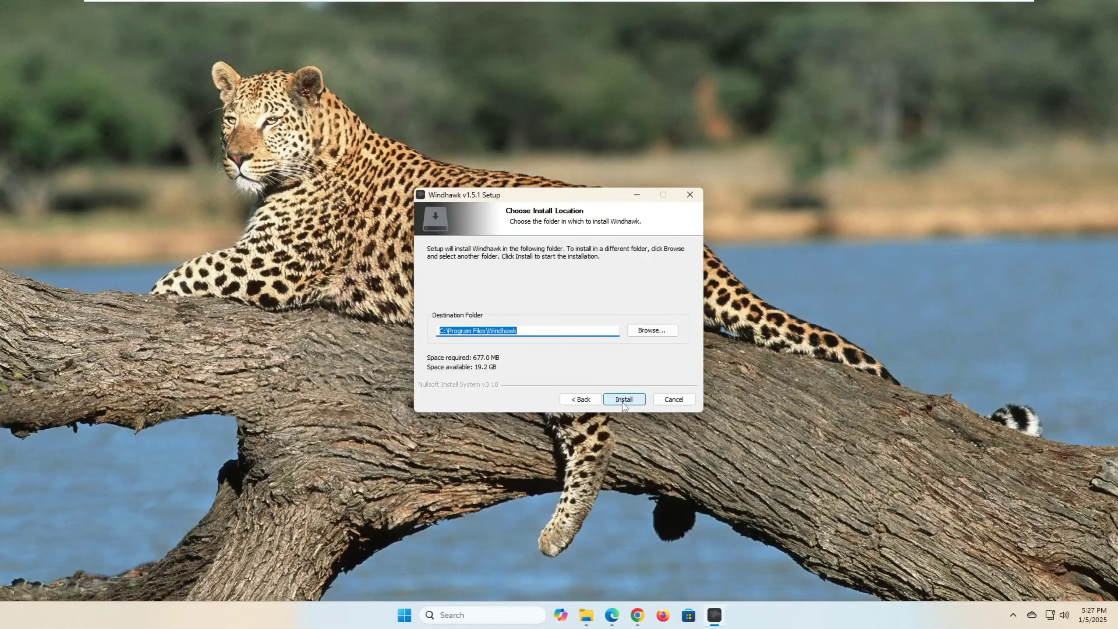
click(637, 402)
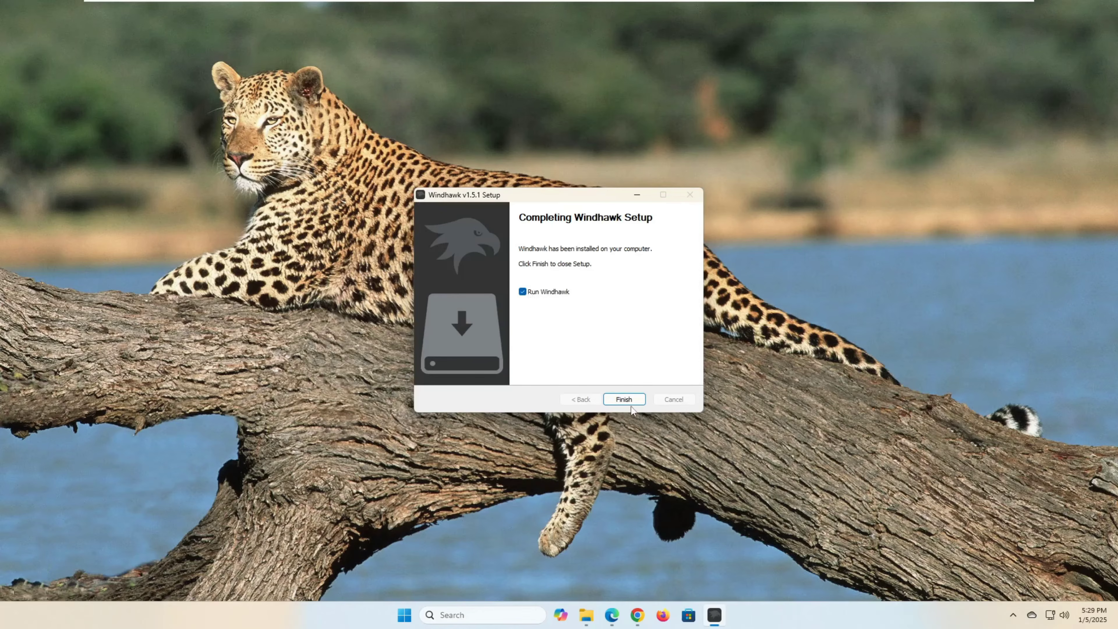
click(624, 399)
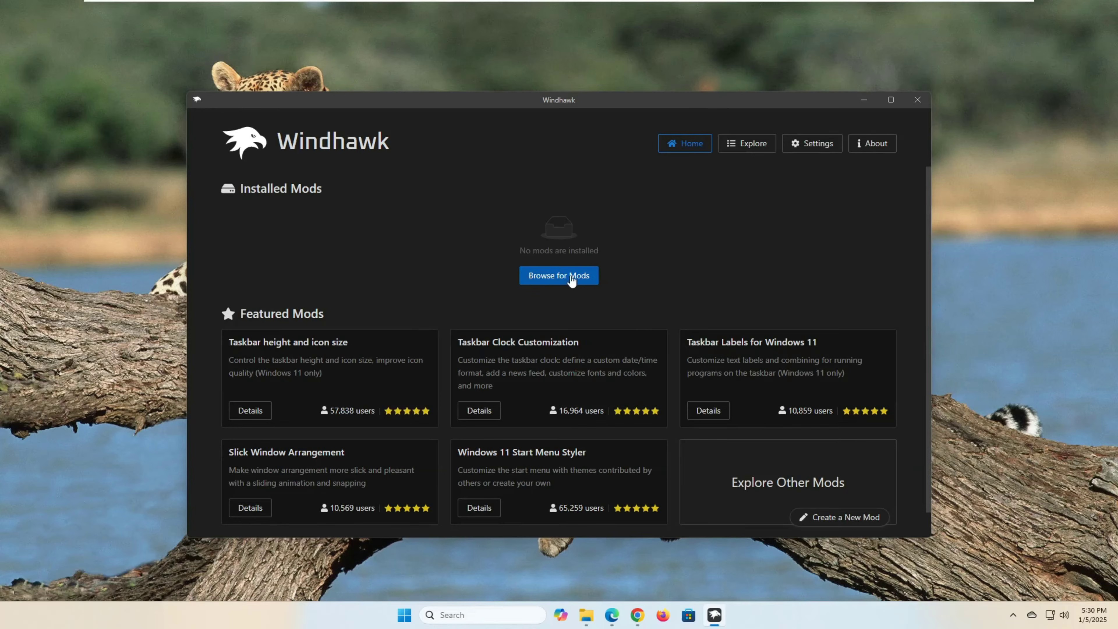
Search the Windhawk mods for "better" and open the details of Better file sizes in Explorer details.
click(589, 278)
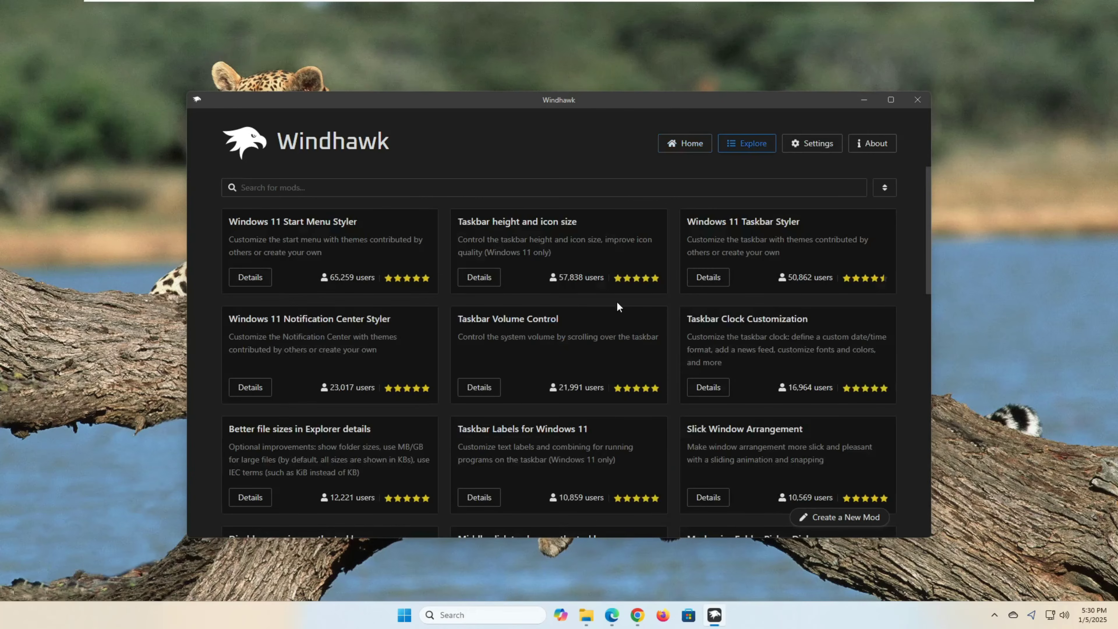
click(441, 192)
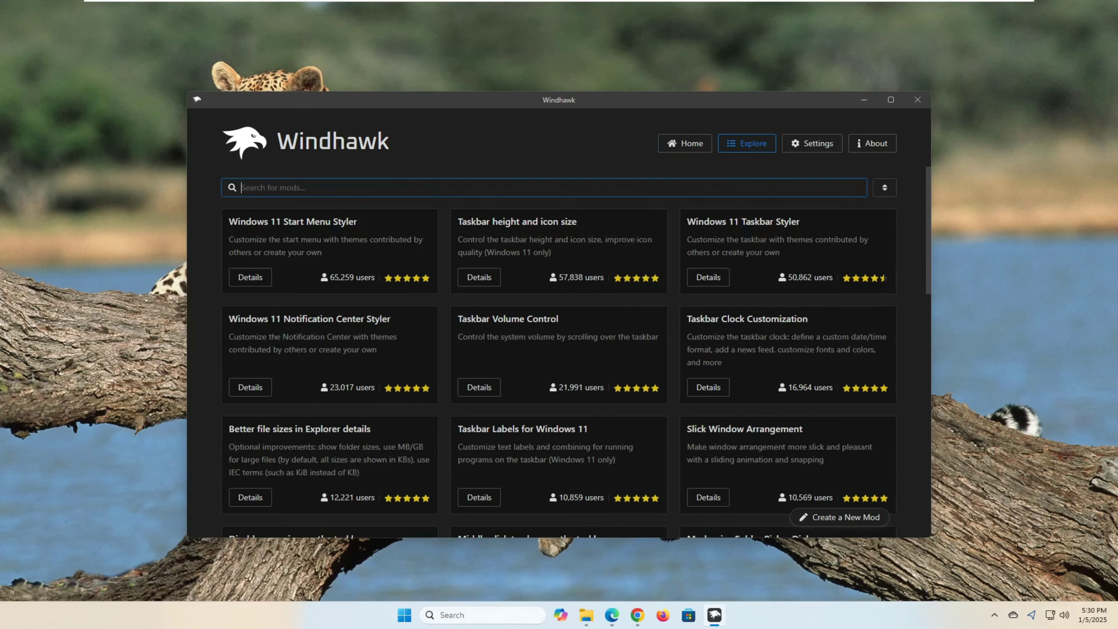
text(b)
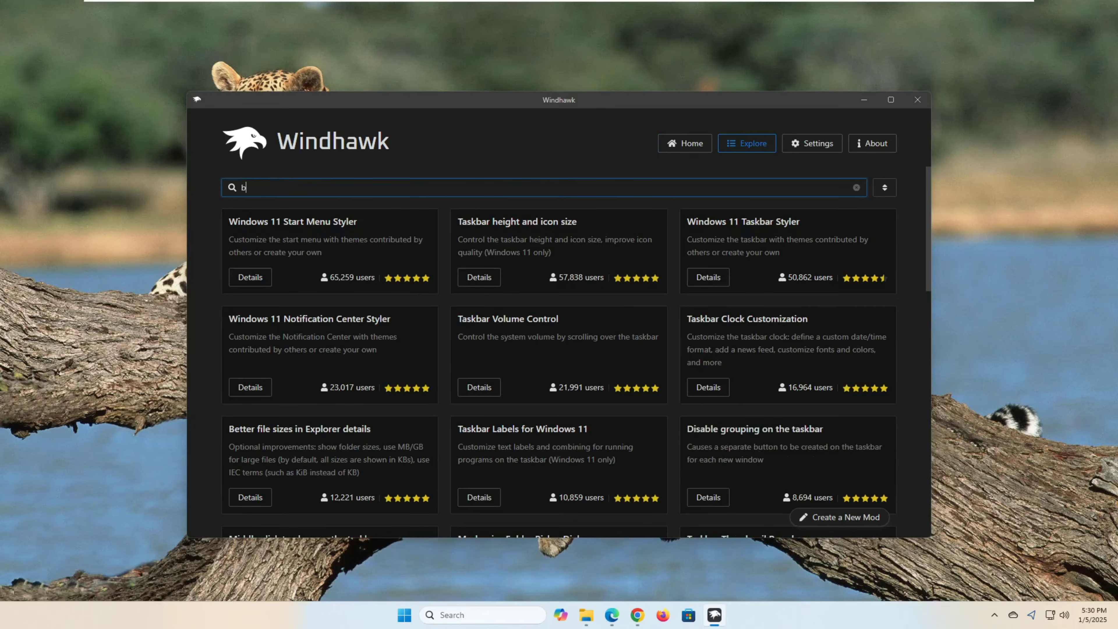
text(etter)
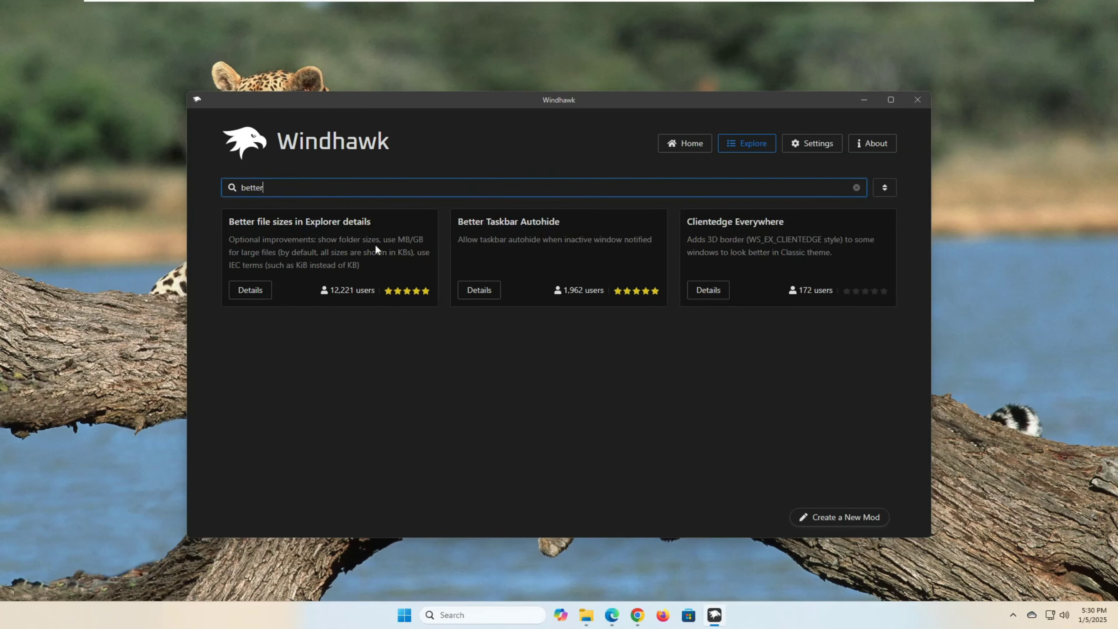
drag(228, 226, 383, 235)
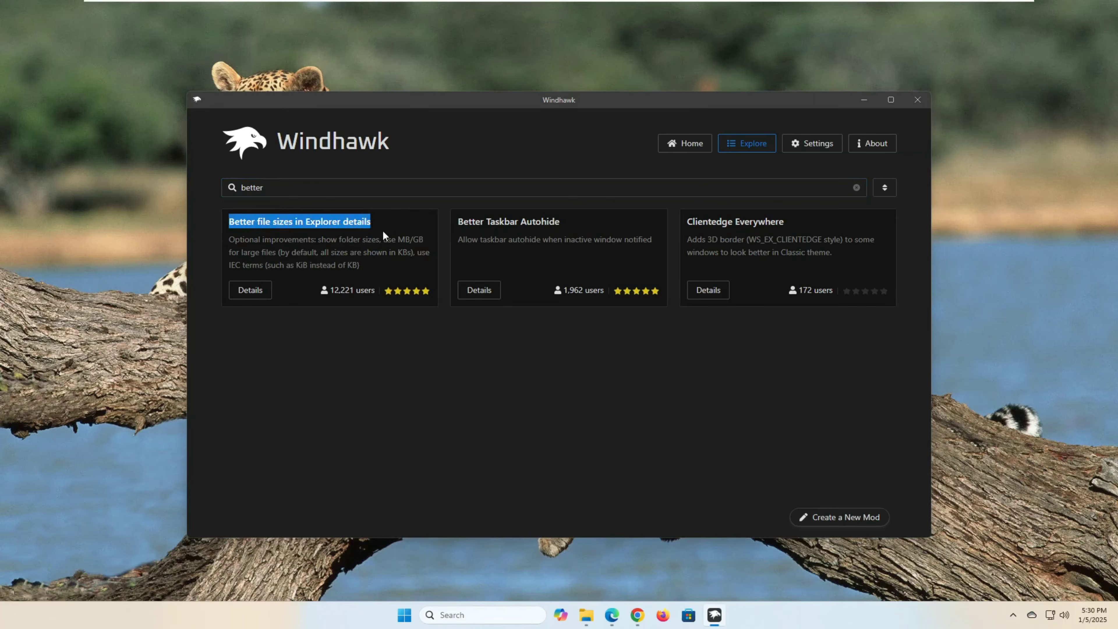
click(258, 295)
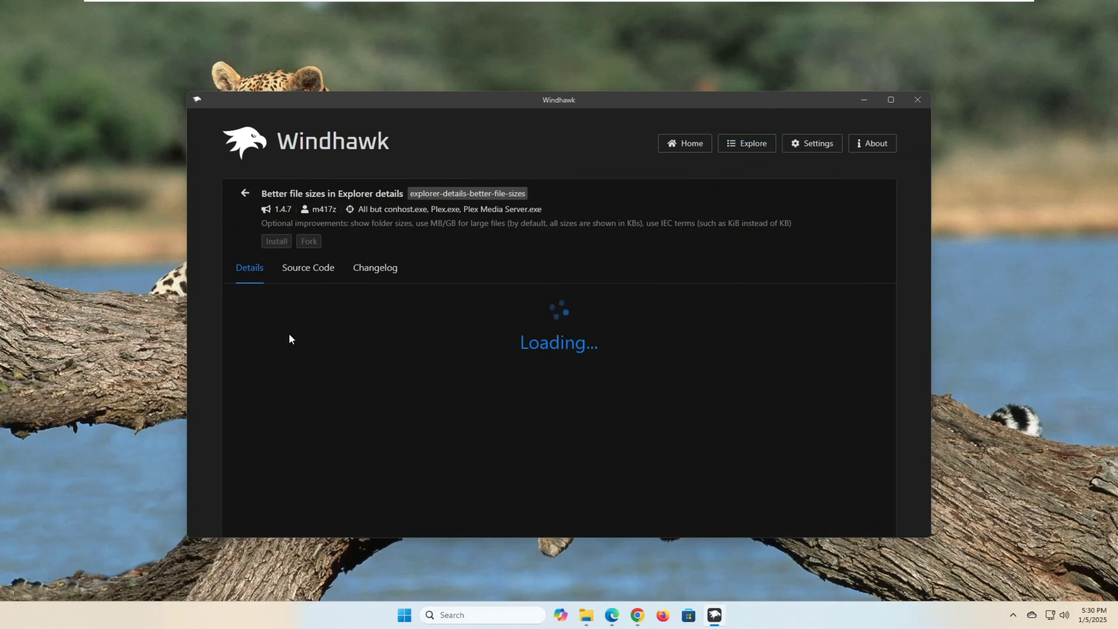
Review the description of the Better file sizes in Explorer details mod and install it, accepting the risk.
scroll(289, 334, down, 10)
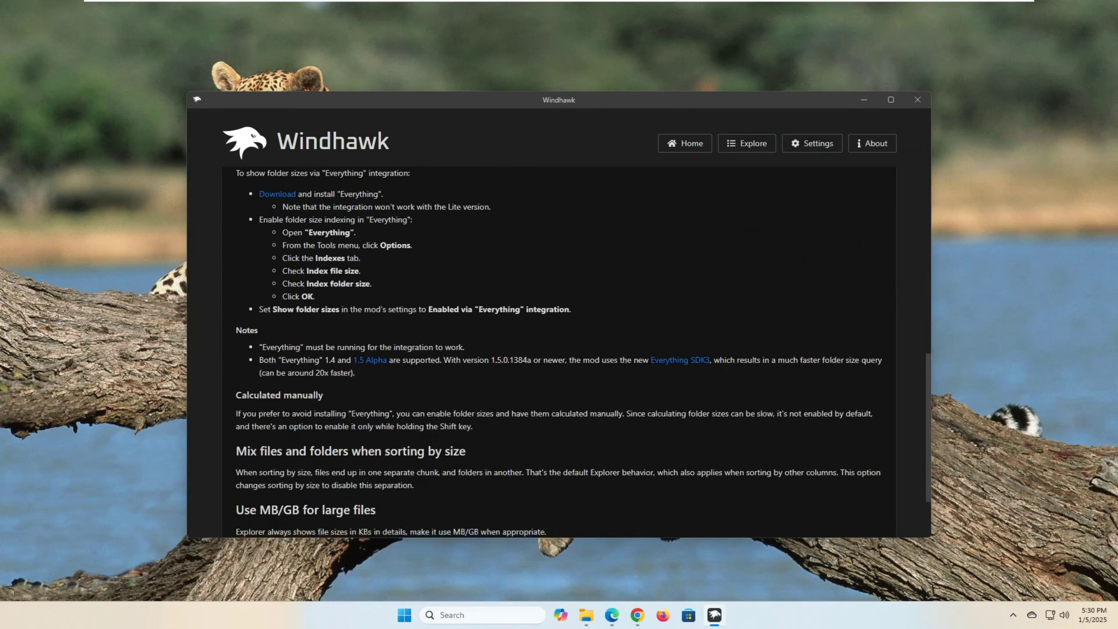
scroll(289, 333, up, 10)
click(276, 241)
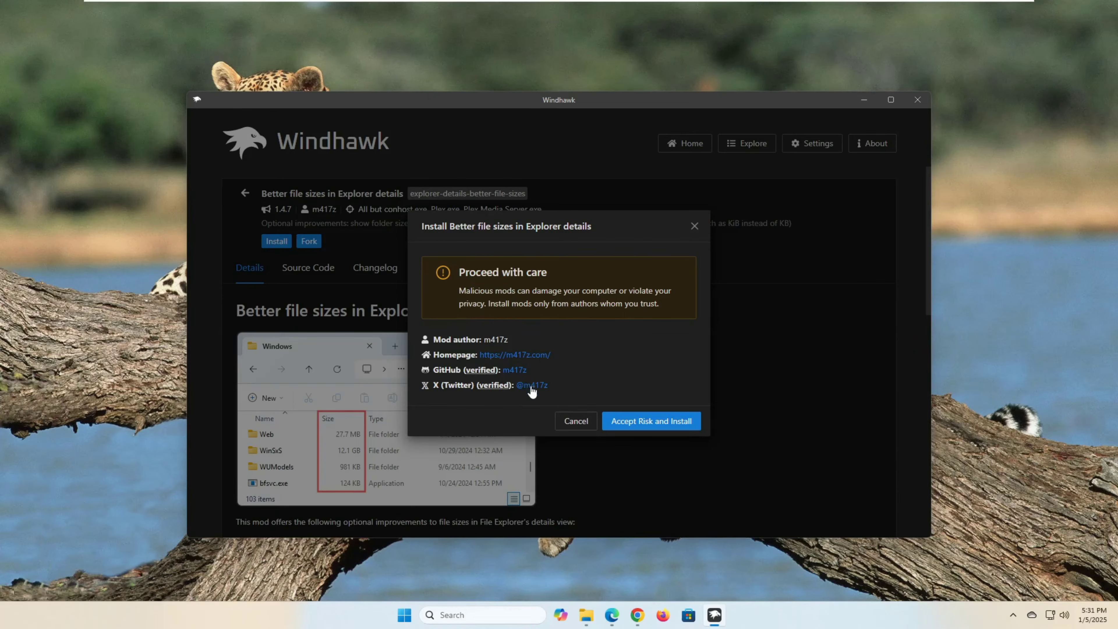
click(654, 422)
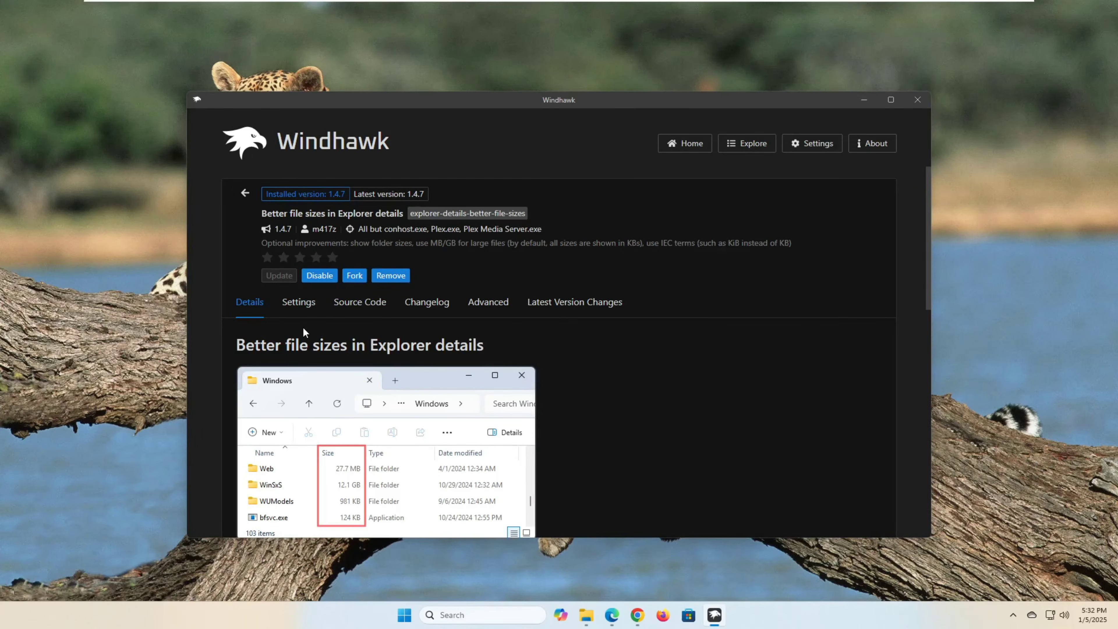
Set the mod's Show folder sizes option to "Enabled, calculated manually (can be slow)" and save the settings.
click(306, 312)
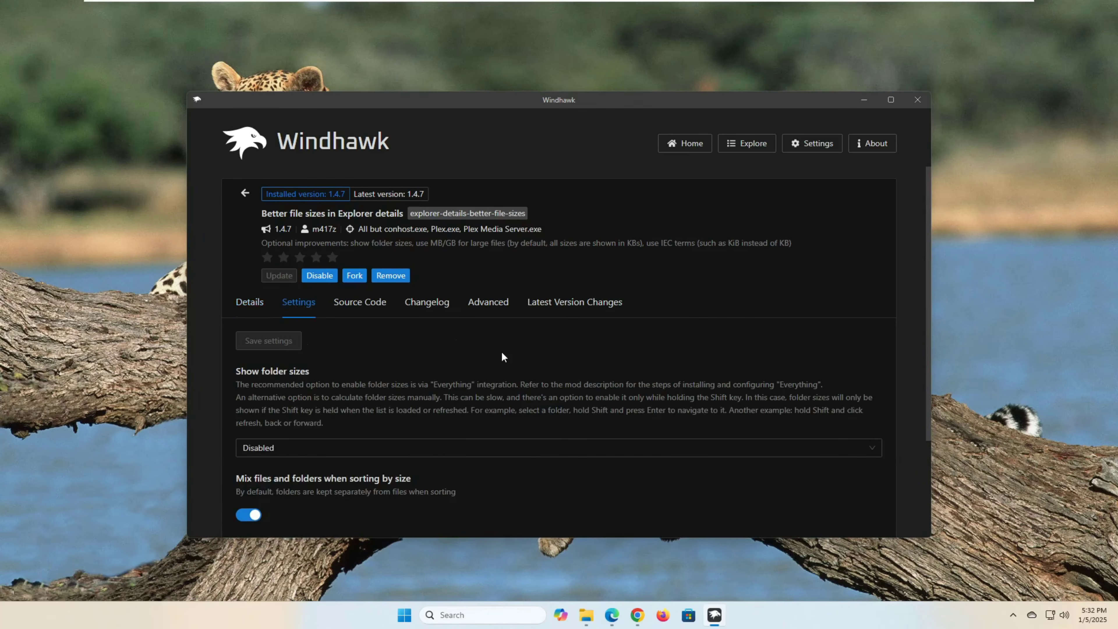
scroll(299, 352, down, 3)
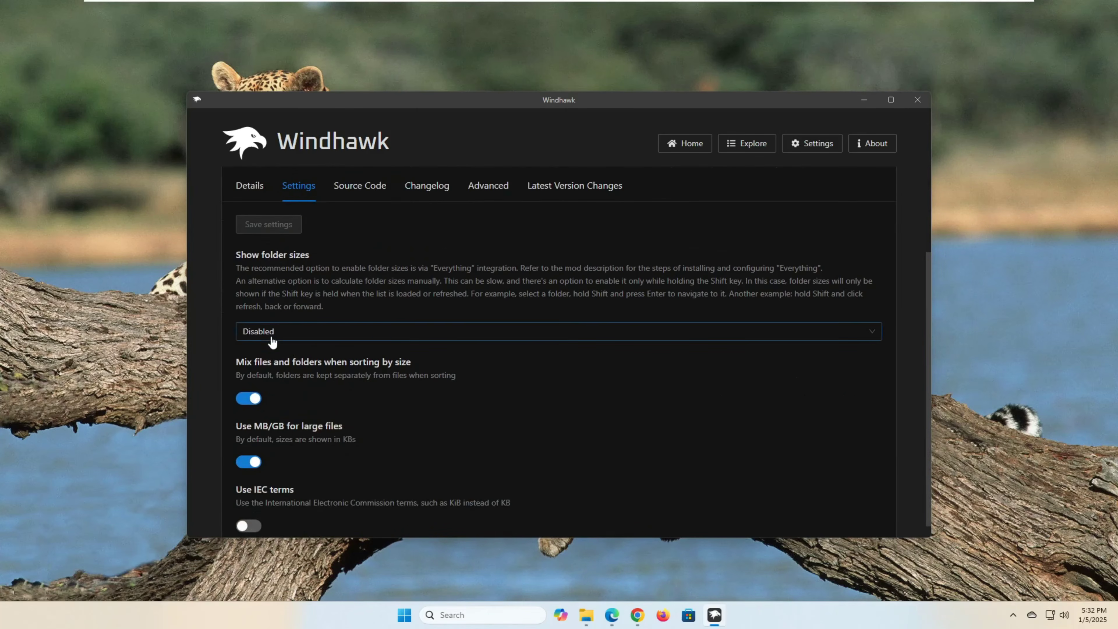
click(378, 335)
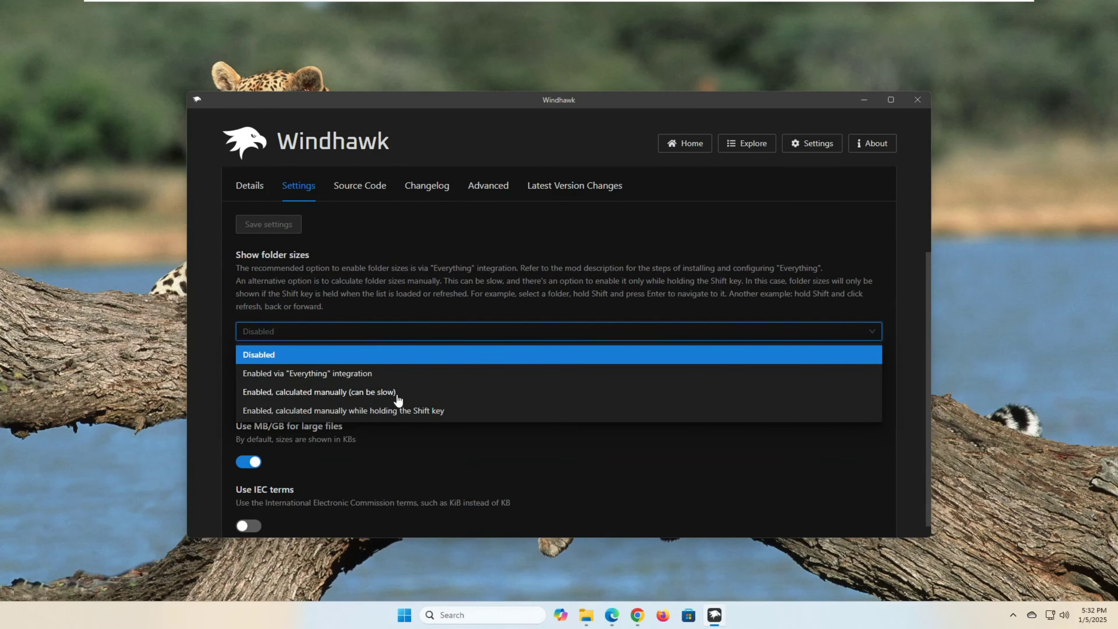
click(381, 394)
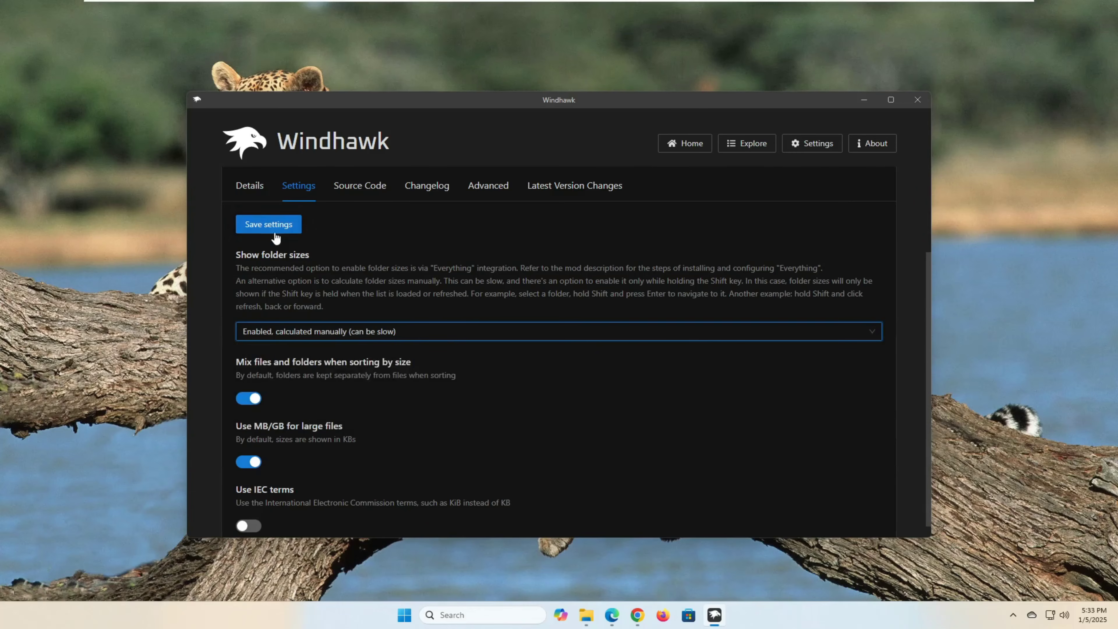
click(295, 234)
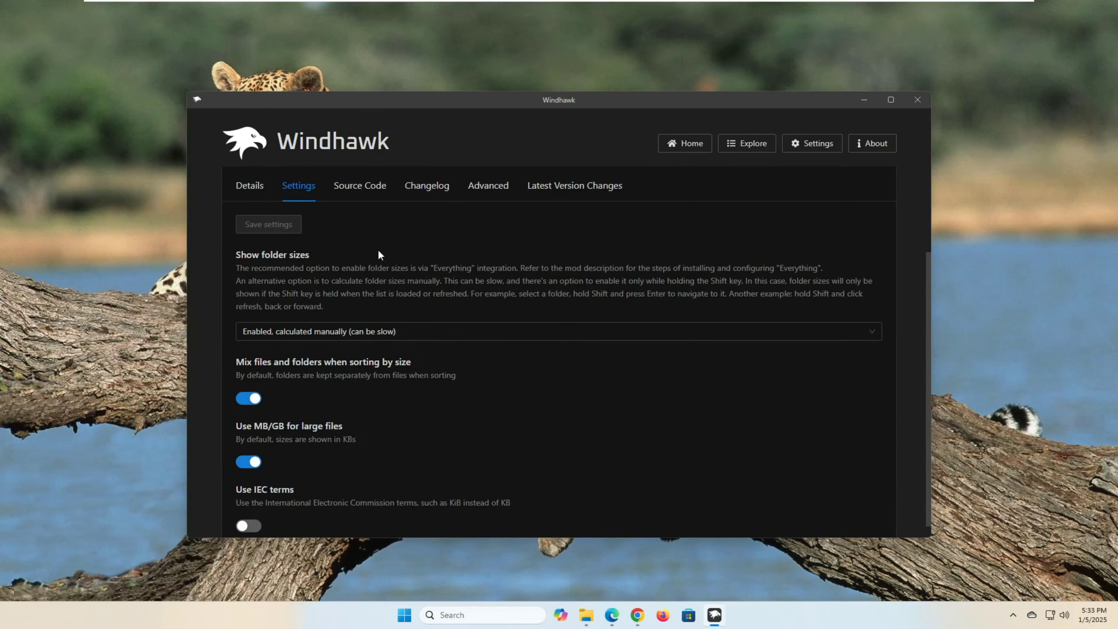
Close Windhawk, check the folder sizes on the My Data (D:) drive in File Explorer, and close the window.
click(917, 99)
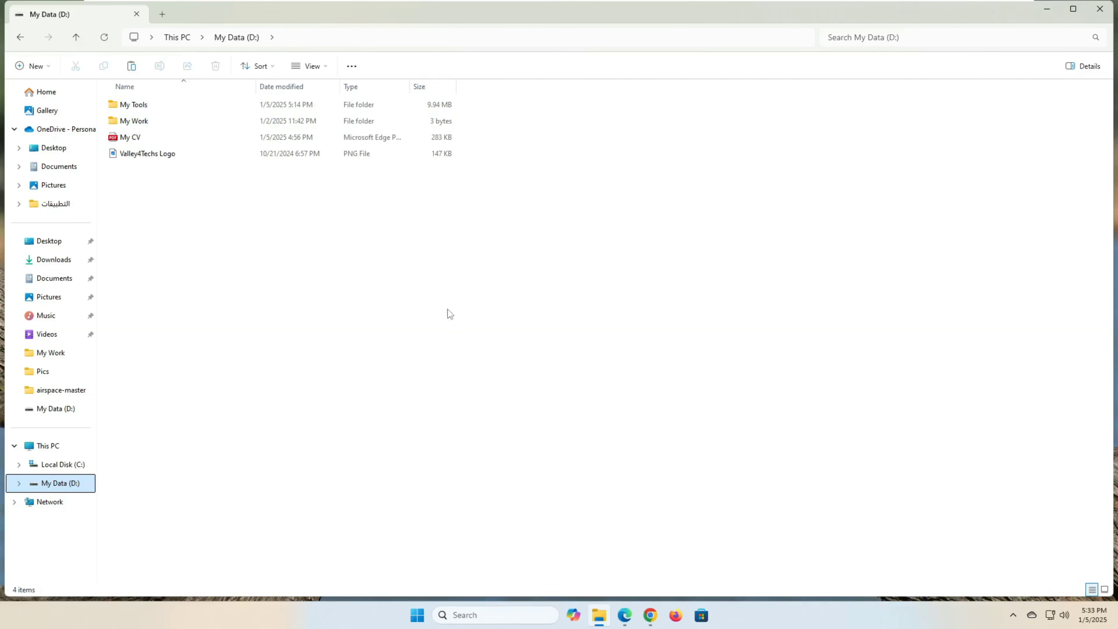
click(1099, 8)
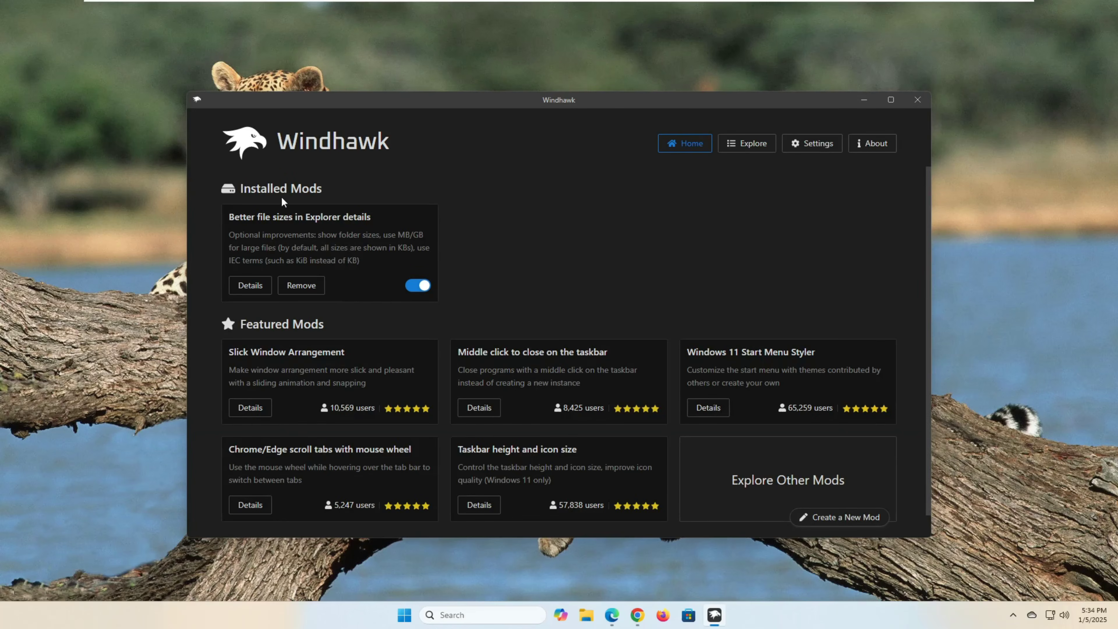
Disable the Better file sizes in Explorer details mod and check the Size column of My Data (D:) in File Explorer.
click(411, 289)
click(585, 615)
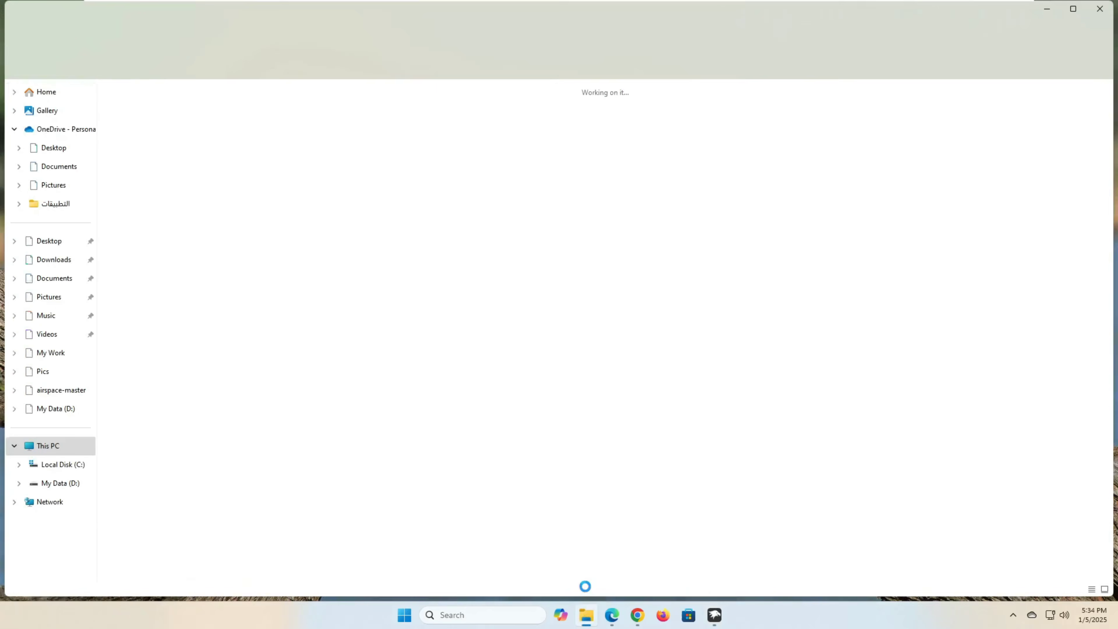
double_click(326, 113)
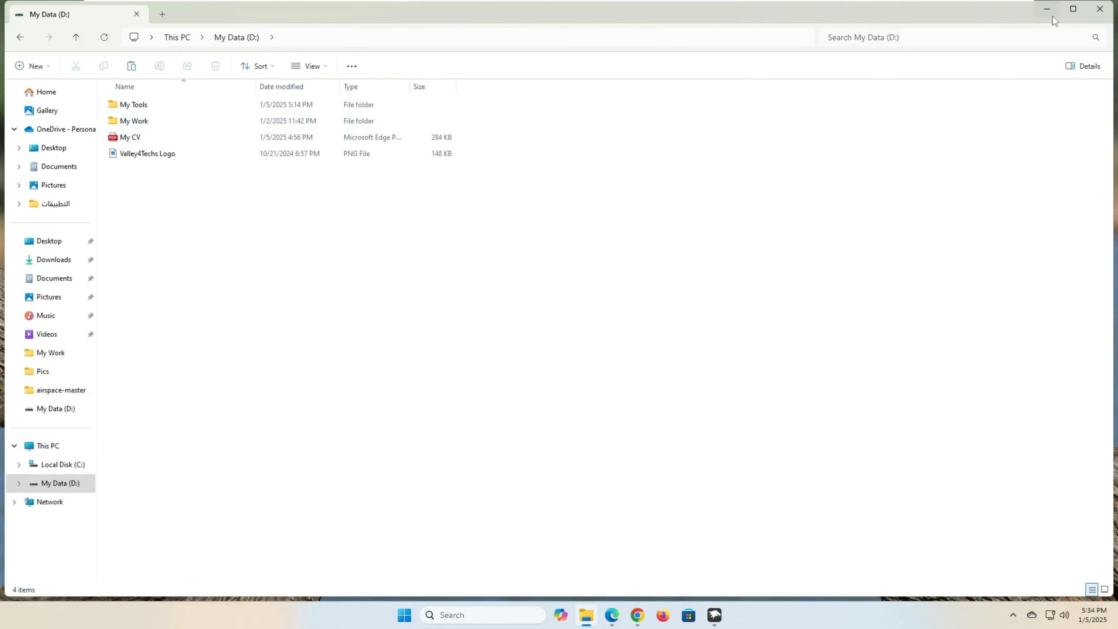
click(1046, 8)
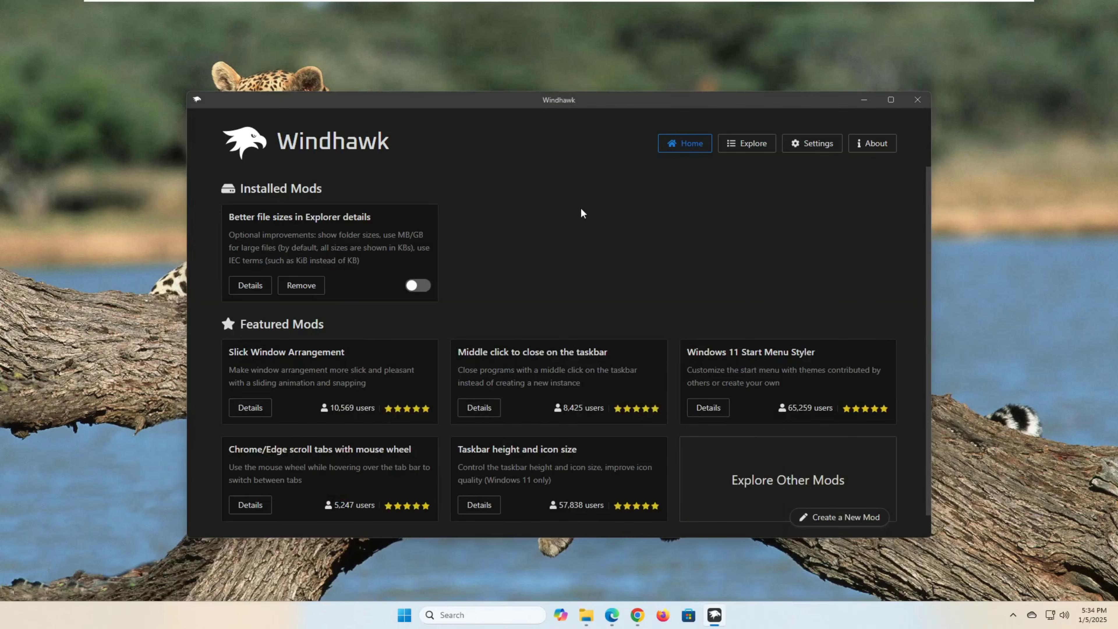
Remove the Better file sizes in Explorer details mod from the installed mods and close Windhawk.
click(311, 290)
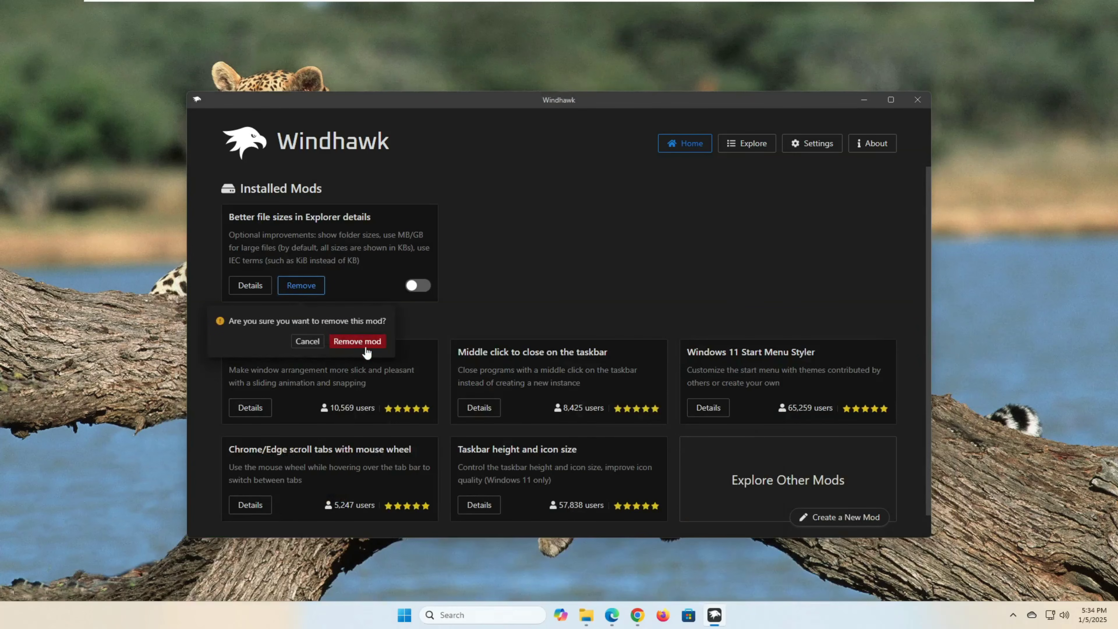
click(353, 346)
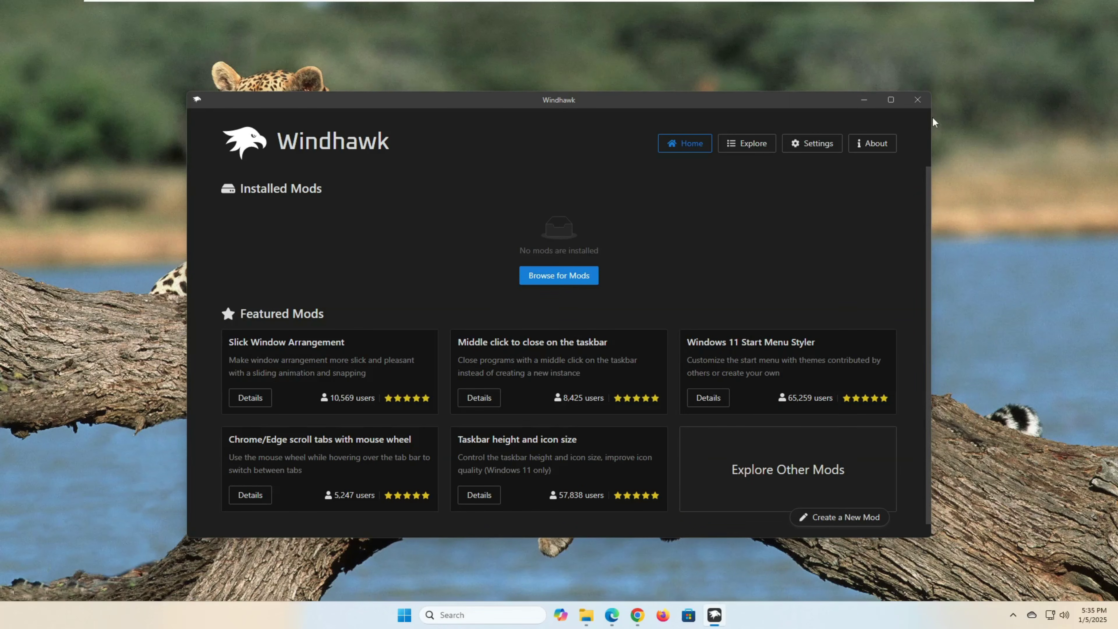
click(919, 100)
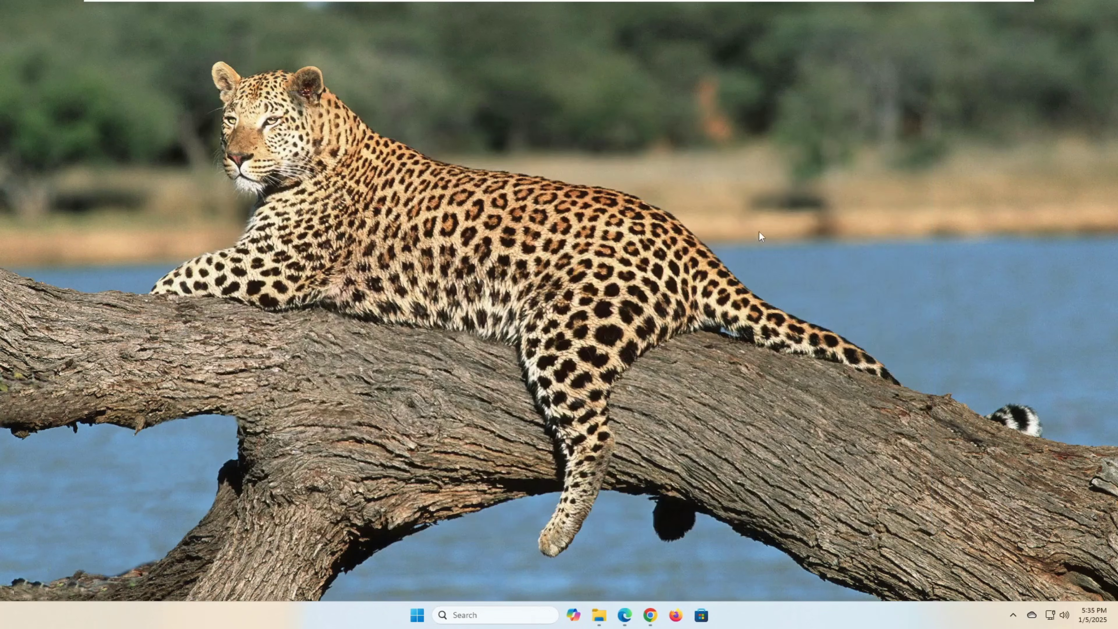